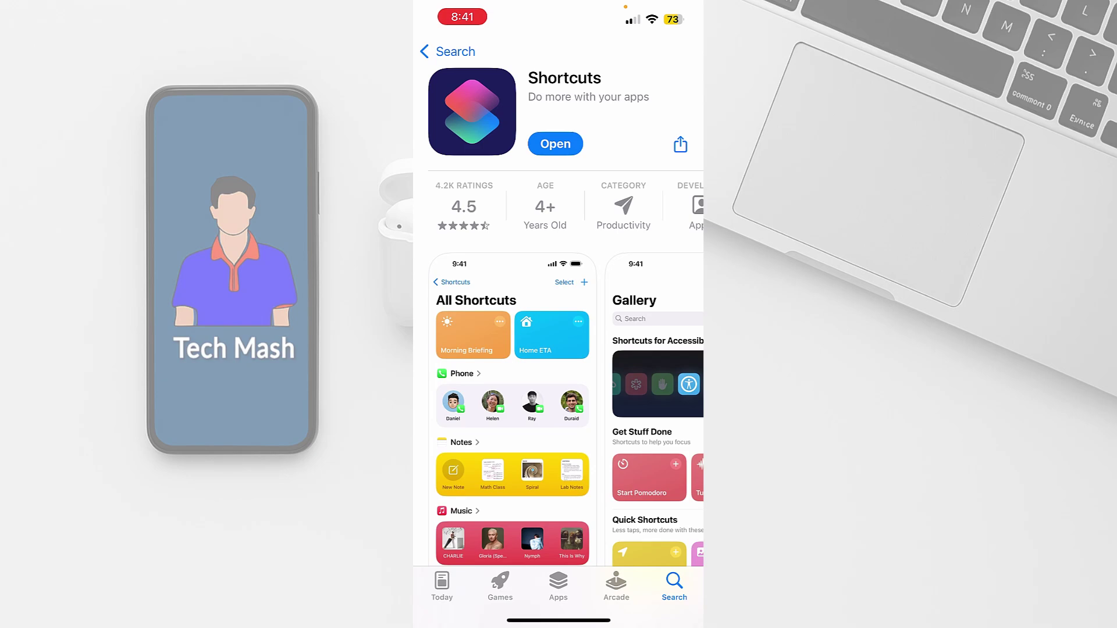
Confirm Shortcuts is installed on its App Store page, then go to the App Library
{"action": "left_click", "coordinate": [447, 51]}
{"action": "left_click", "coordinate": [506, 357]}
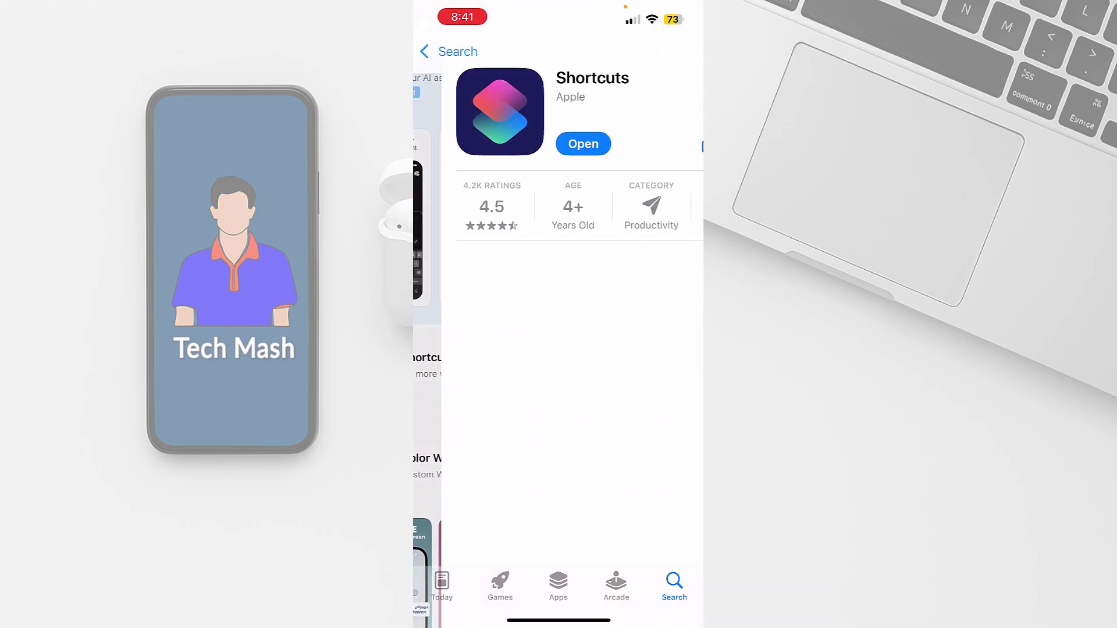
{"action": "left_click_drag", "start_coordinate": [558, 620], "coordinate": [558, 349]}
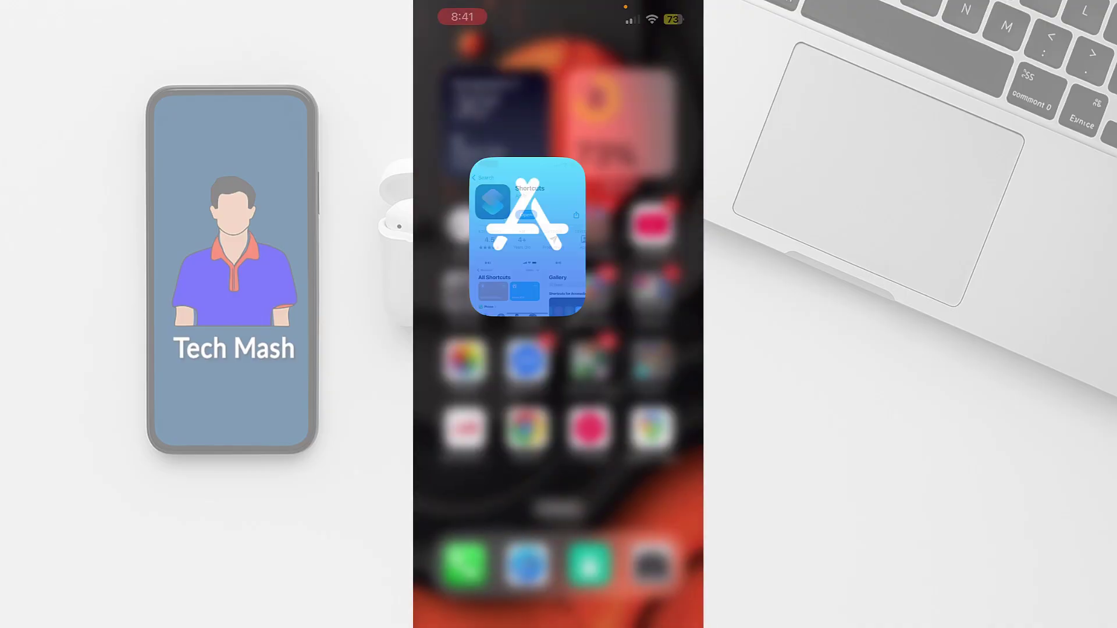
{"action": "left_click_drag", "start_coordinate": [640, 349], "coordinate": [465, 349]}
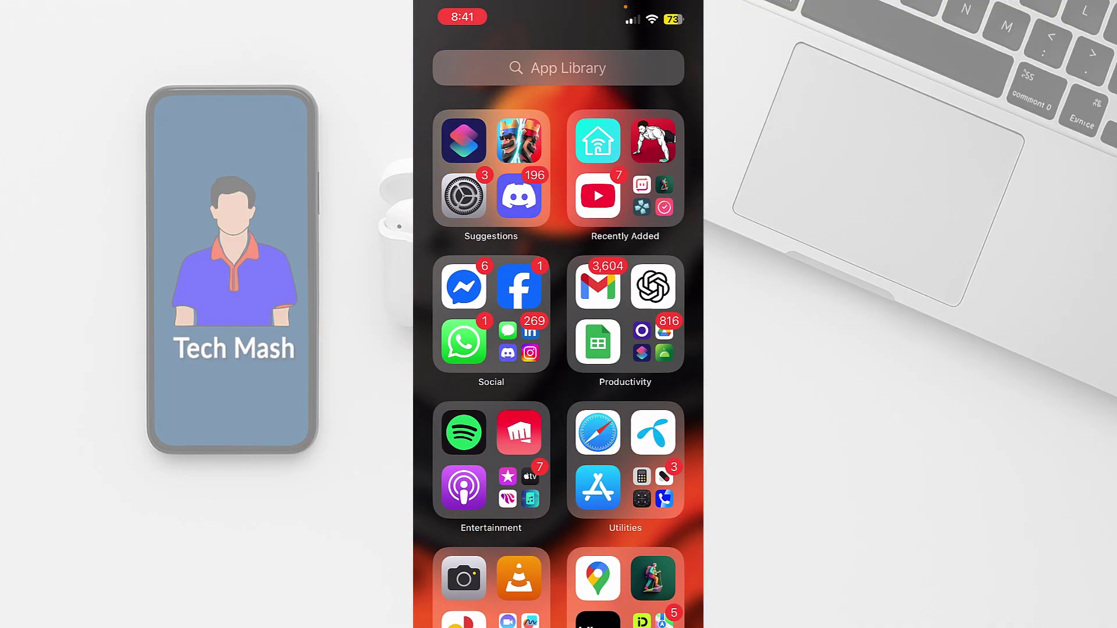
In Shortcuts' Automation tab, start a new personal automation with a Time of Day trigger
{"action": "left_click", "coordinate": [463, 141]}
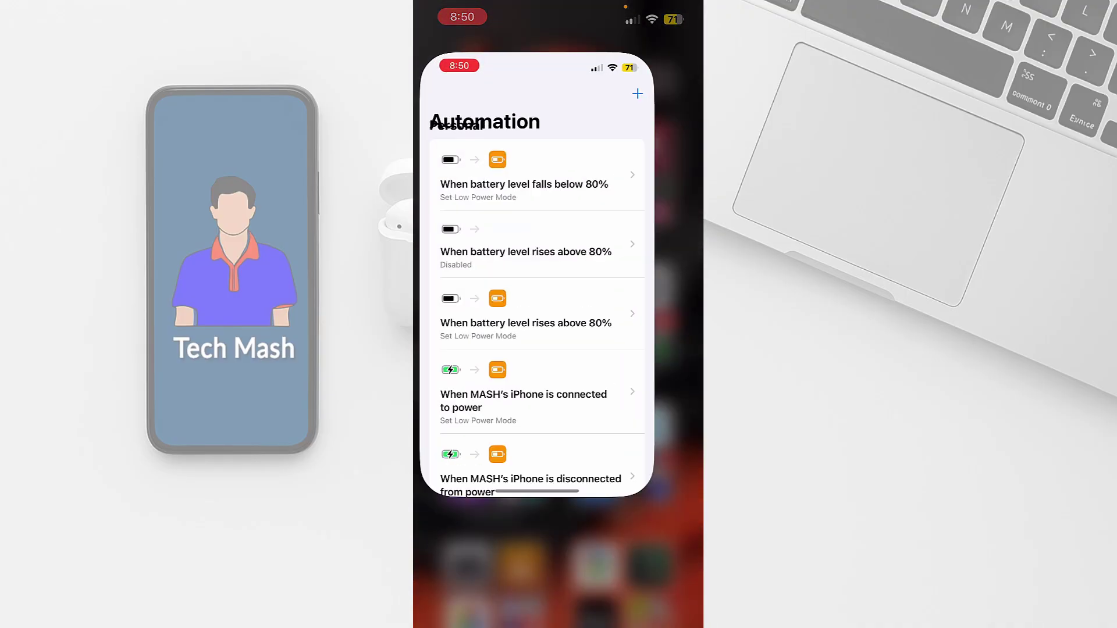
{"action": "left_click", "coordinate": [461, 582]}
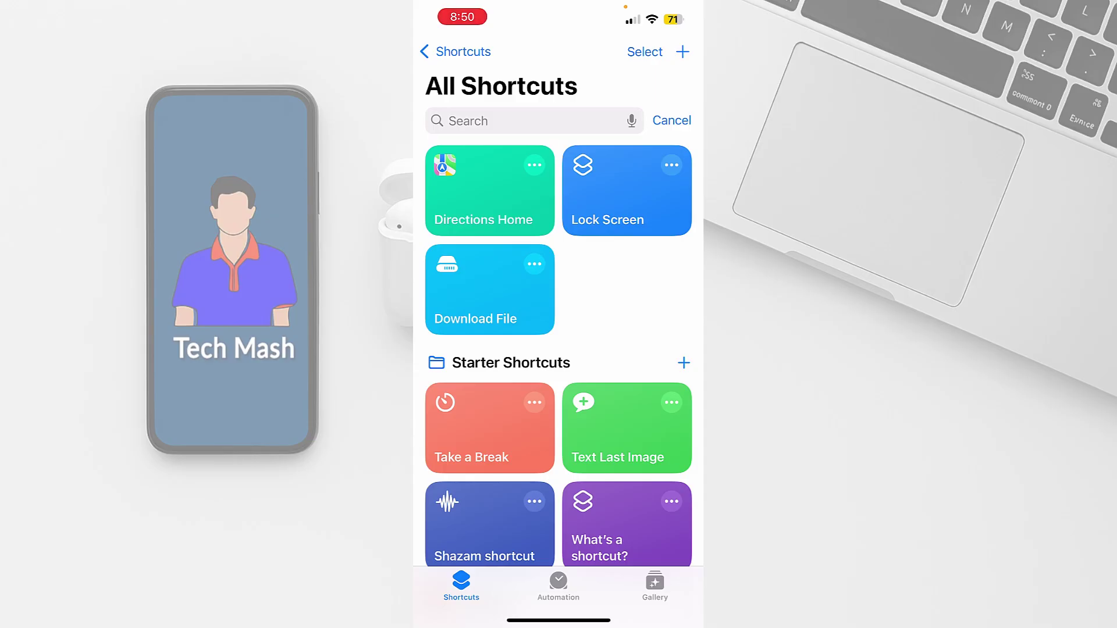
{"action": "left_click", "coordinate": [558, 582]}
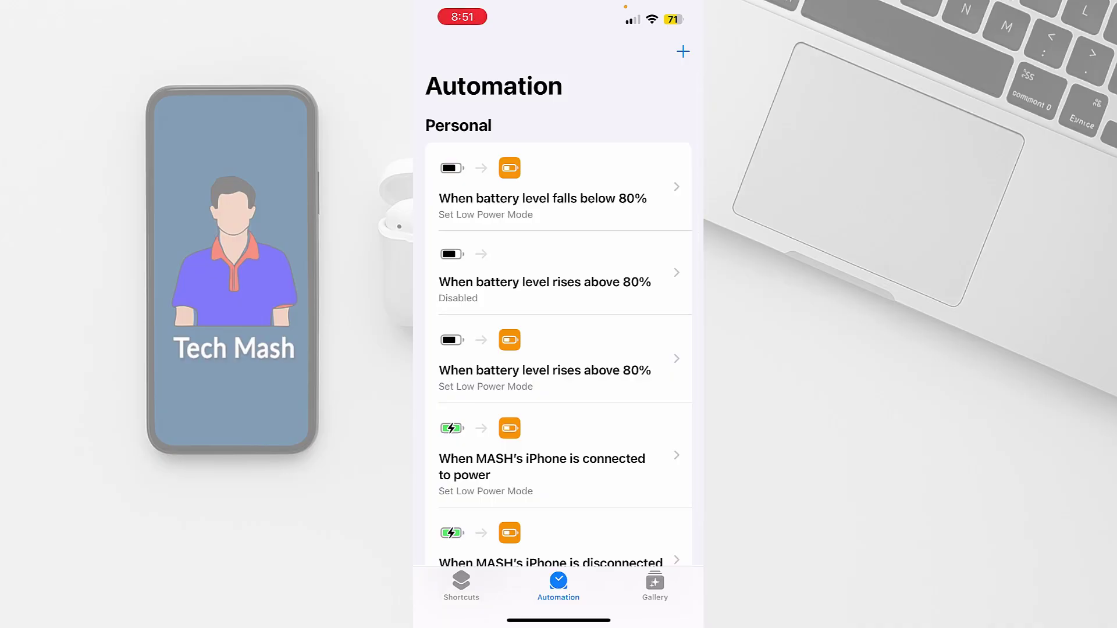
{"action": "left_click", "coordinate": [683, 51]}
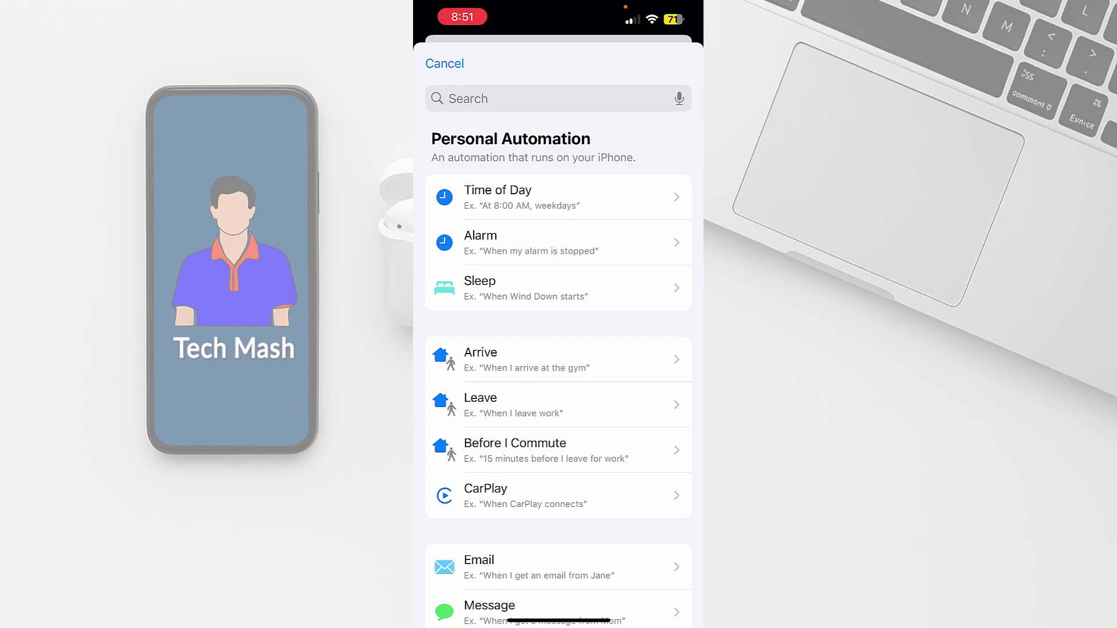
{"action": "left_click", "coordinate": [498, 196]}
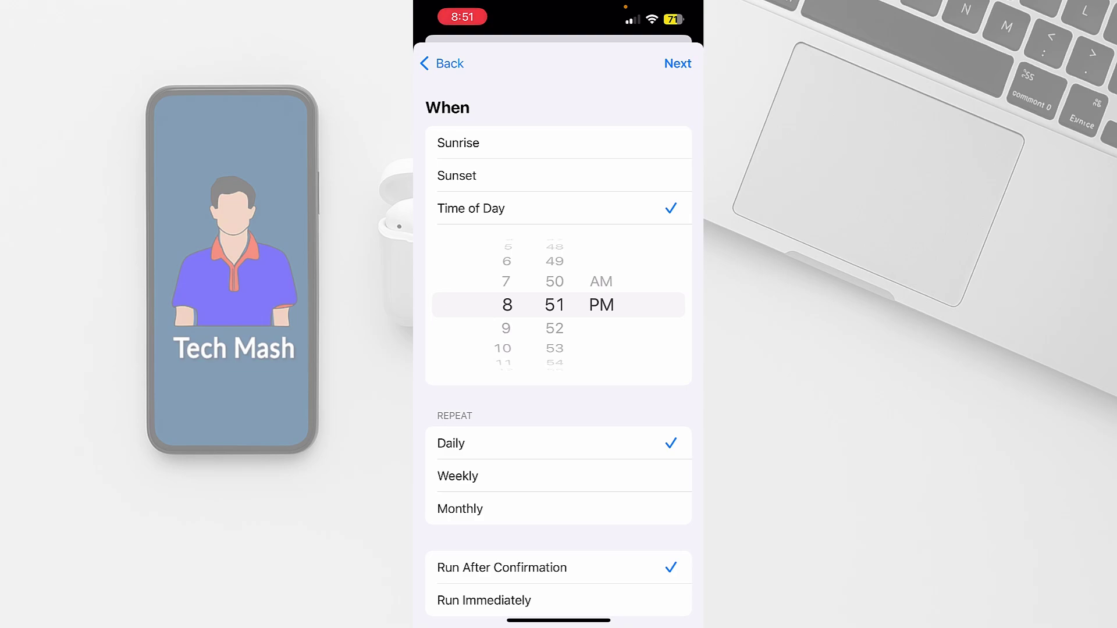
Set the trigger to daily at 8:54 PM with Run Immediately enabled
{"action": "left_click_drag", "start_coordinate": [554, 305], "coordinate": [554, 212]}
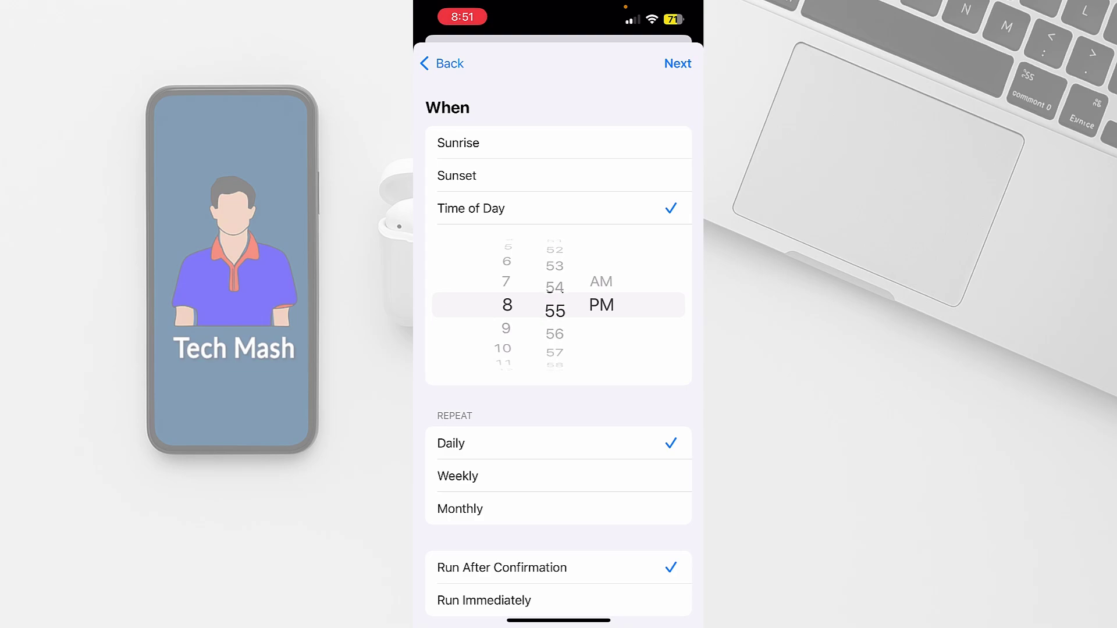
{"action": "left_click_drag", "start_coordinate": [555, 305], "coordinate": [554, 328]}
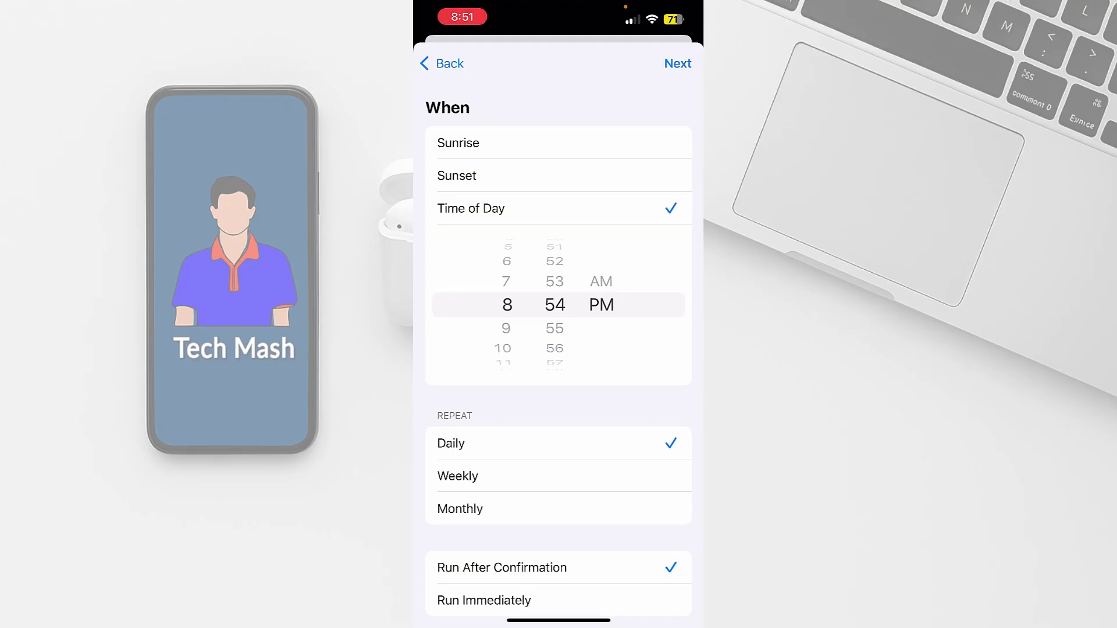
{"action": "scroll", "coordinate": [558, 330], "scroll_direction": "down", "scroll_amount": 2}
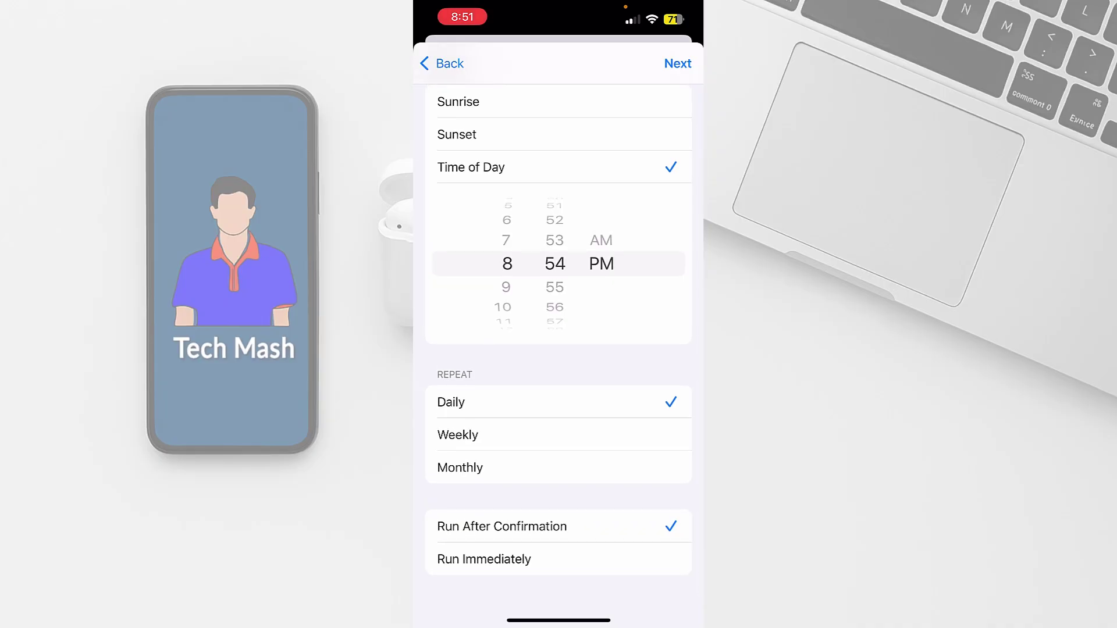
{"action": "left_click", "coordinate": [484, 559]}
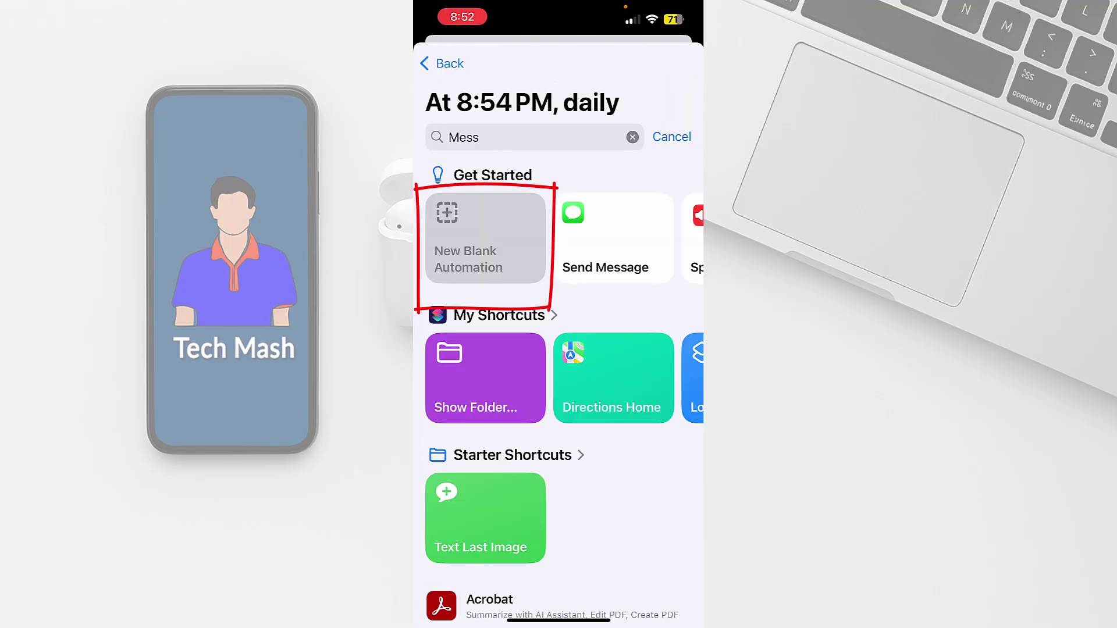
In a blank automation, search actions for 'Messa' and add WhatsApp's Send Message
{"action": "left_click", "coordinate": [486, 239]}
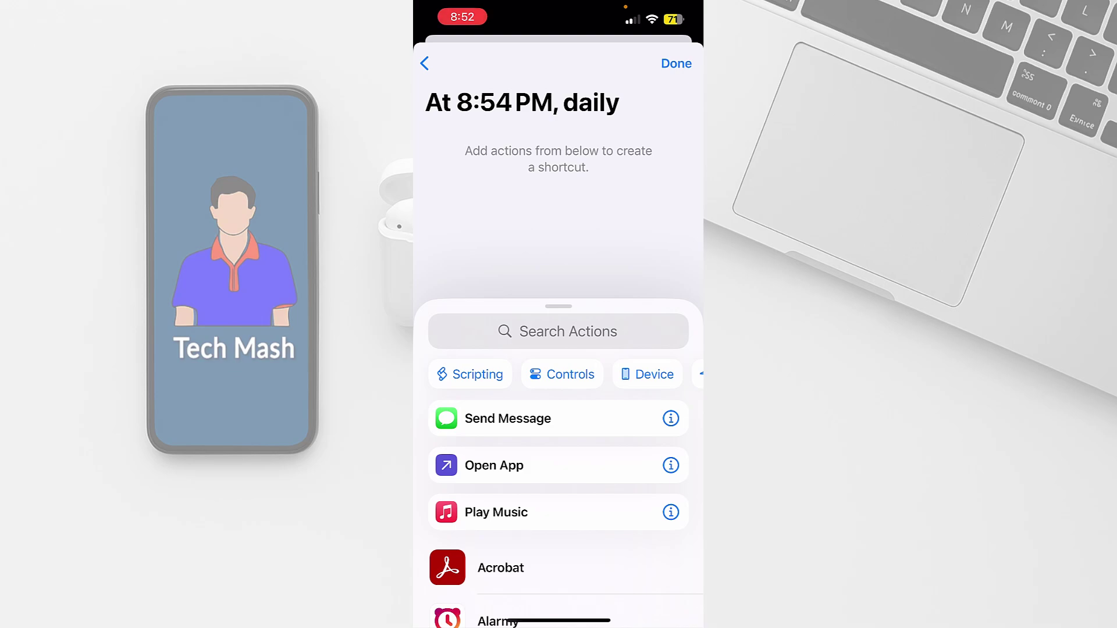
{"action": "left_click", "coordinate": [559, 331]}
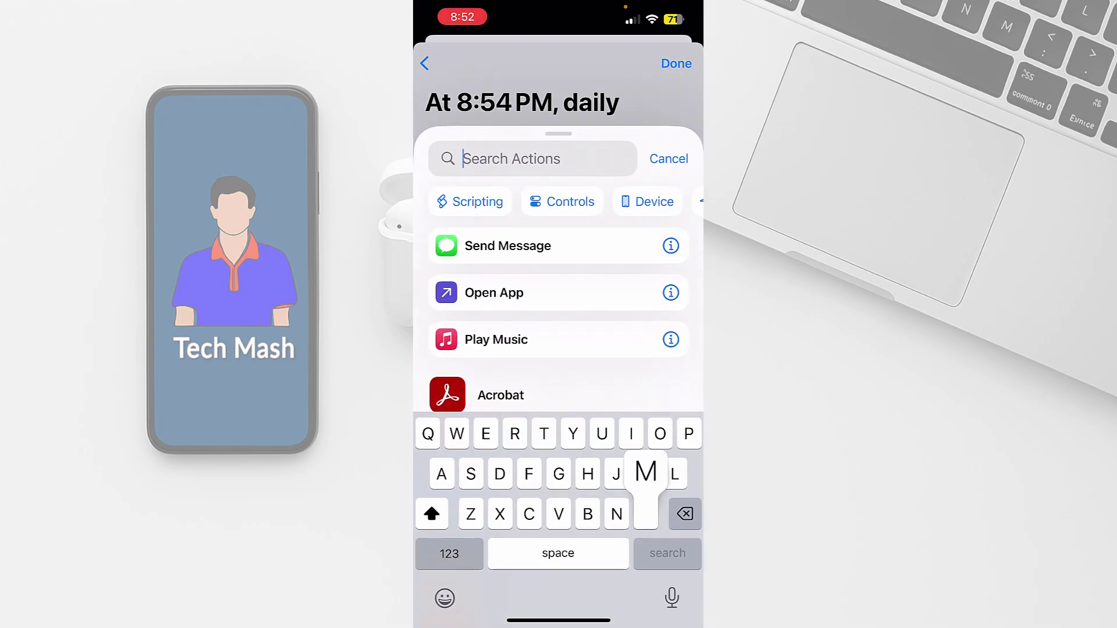
{"action": "type", "text": "Messa"}
{"action": "scroll", "coordinate": [558, 407], "scroll_direction": "down", "scroll_amount": 3}
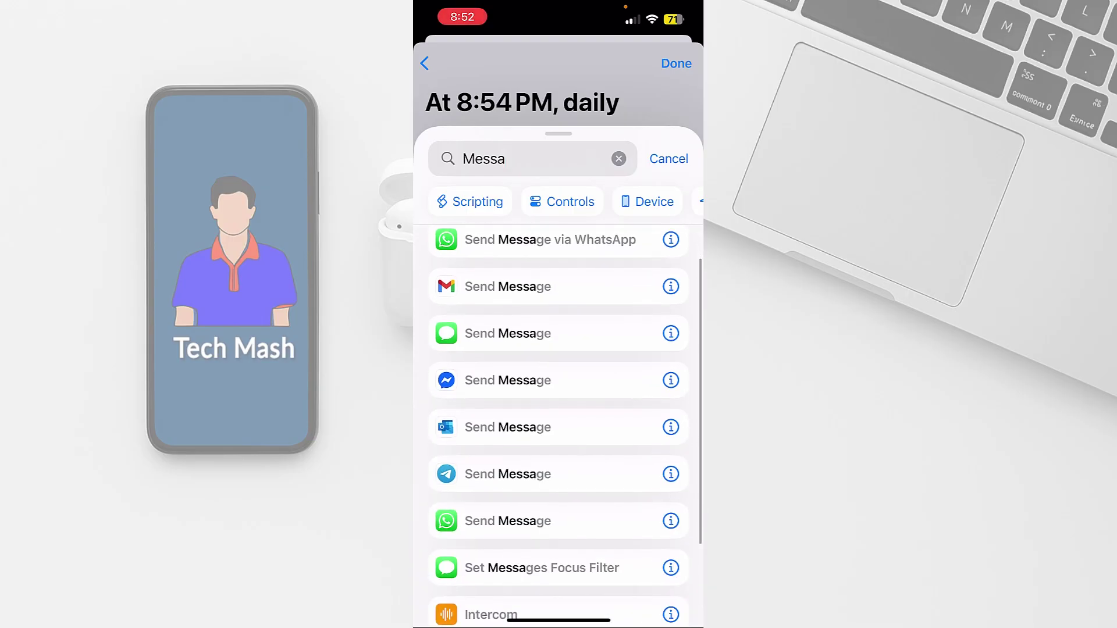
{"action": "scroll", "coordinate": [558, 407], "scroll_direction": "up", "scroll_amount": 1}
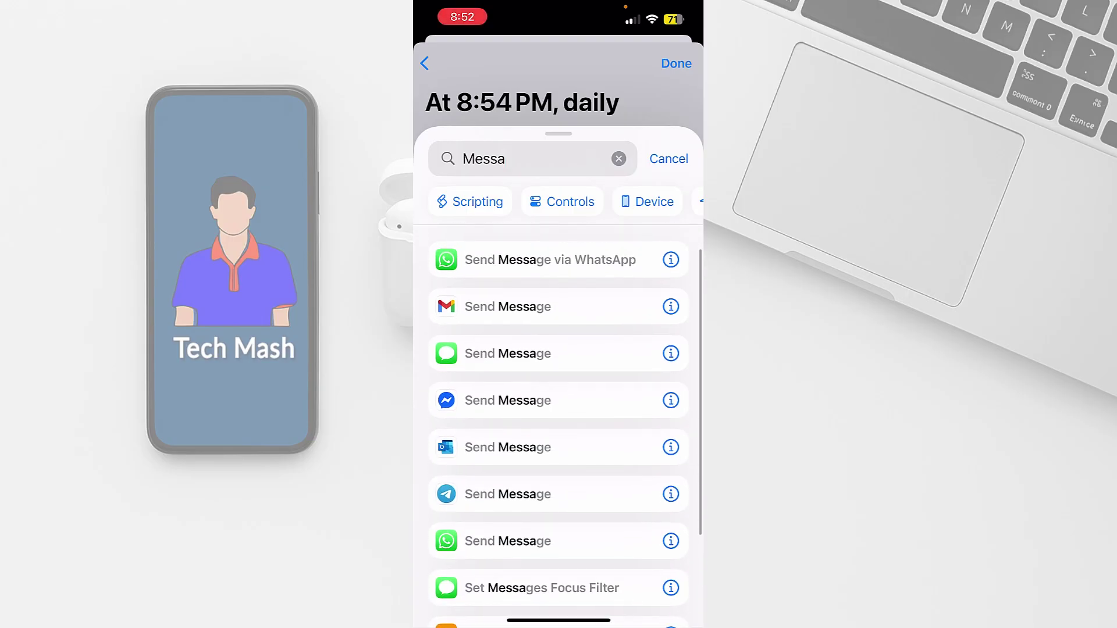
{"action": "scroll", "coordinate": [558, 408], "scroll_direction": "down", "scroll_amount": 1}
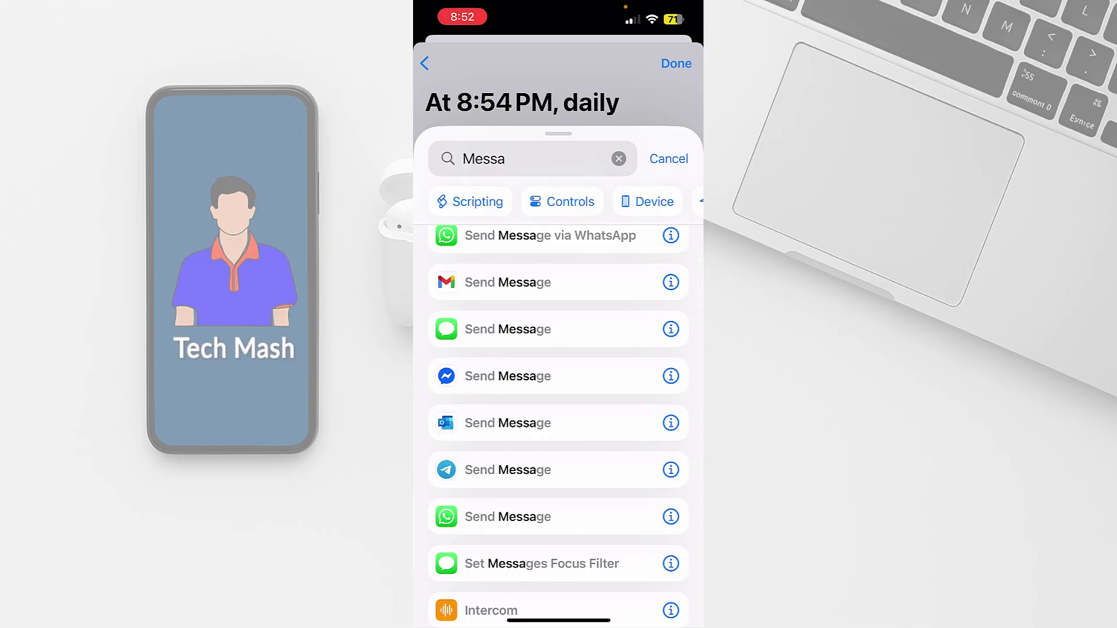
{"action": "scroll", "coordinate": [558, 424], "scroll_direction": "down", "scroll_amount": 1}
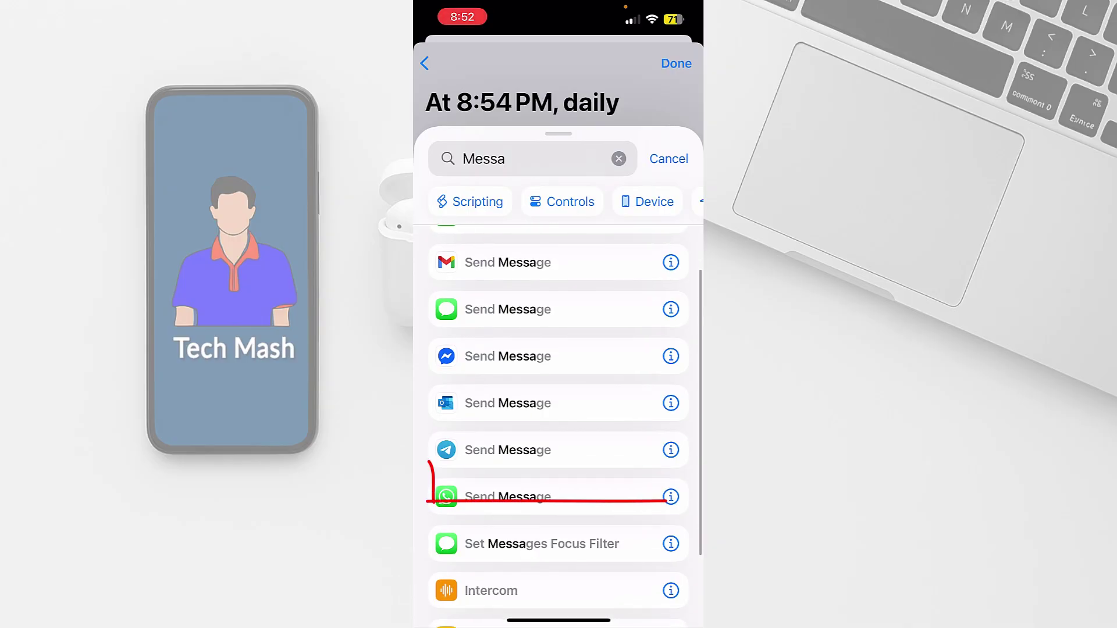
{"action": "scroll", "coordinate": [558, 425], "scroll_direction": "down", "scroll_amount": 1}
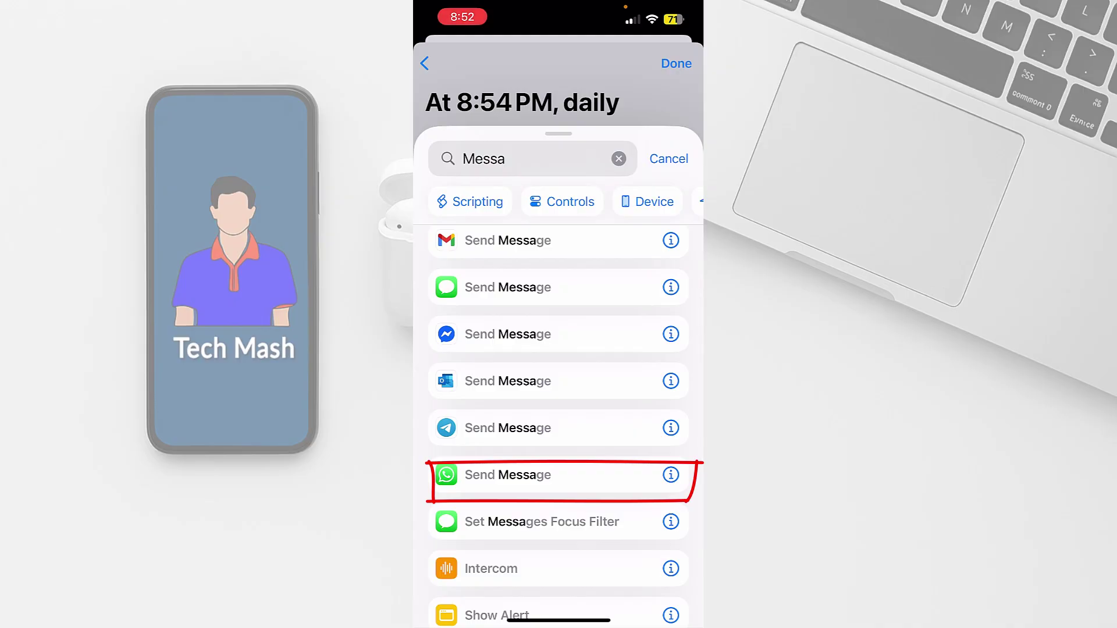
{"action": "left_click", "coordinate": [508, 474]}
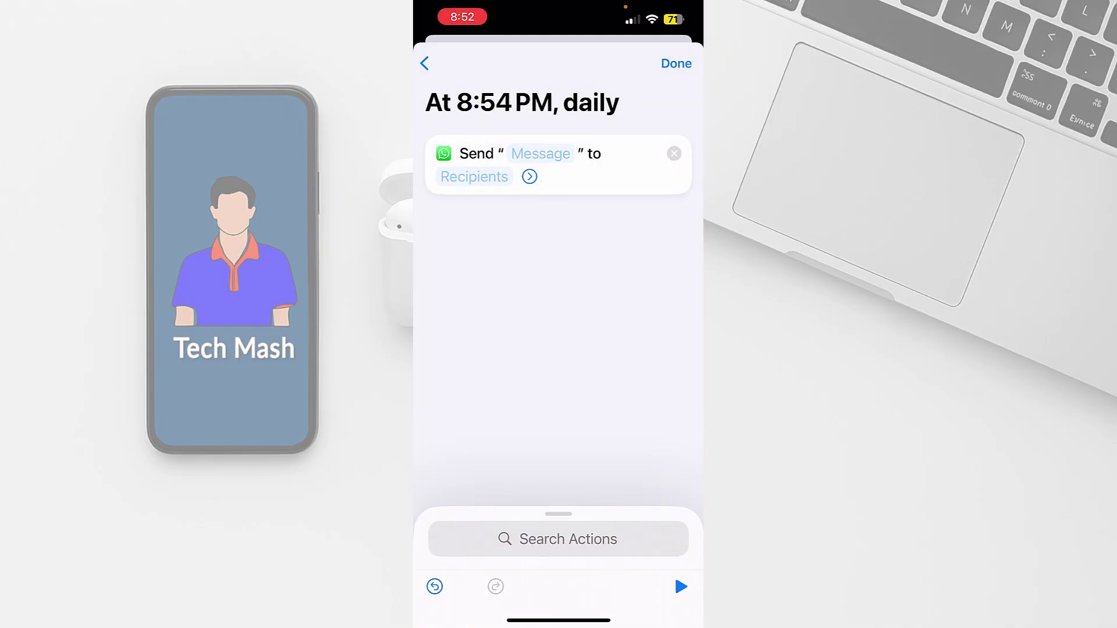
Enter 'Happy birthday' as the WhatsApp message text
{"action": "type", "text": "H"}
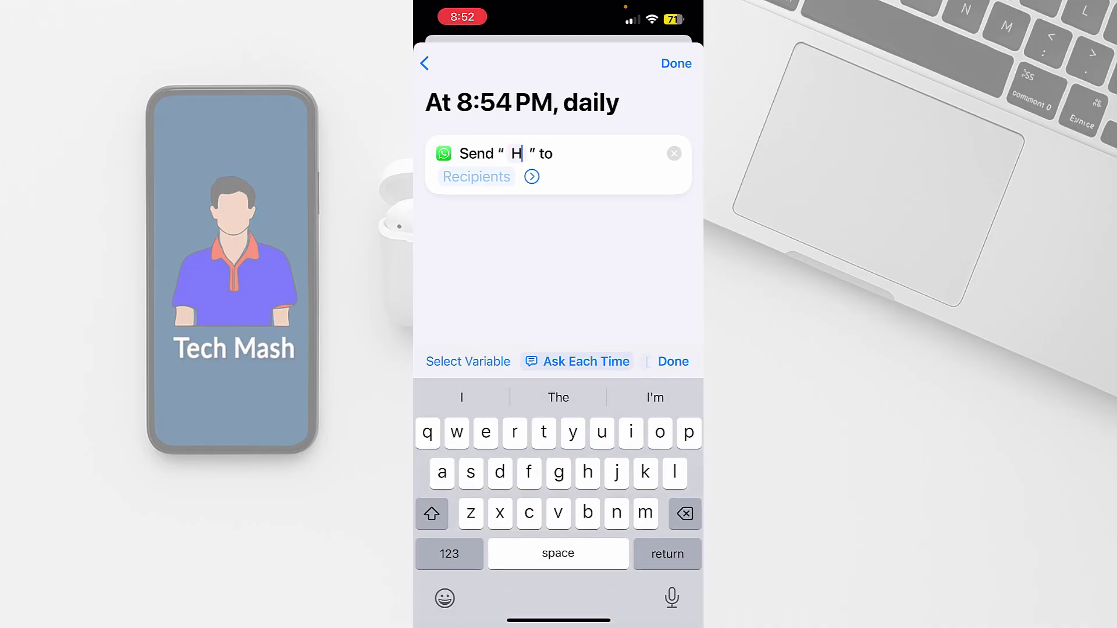
{"action": "type", "text": "appy "}
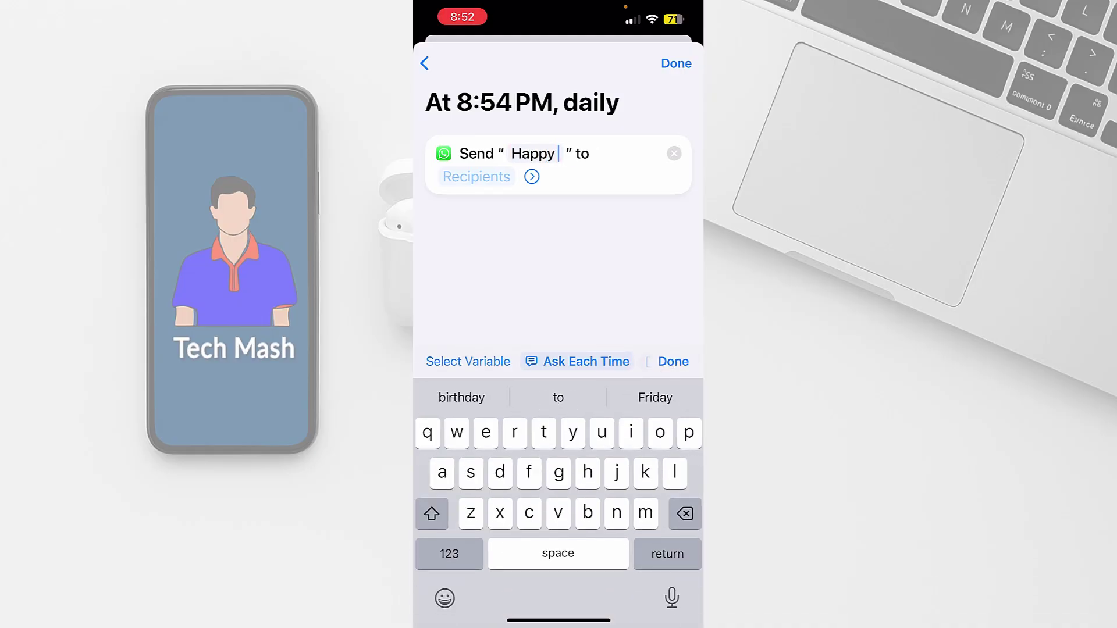
{"action": "type", "text": "bri"}
{"action": "key", "text": "BackSpace"}
{"action": "key", "text": "BackSpace"}
{"action": "type", "text": "i"}
{"action": "left_click", "coordinate": [559, 397]}
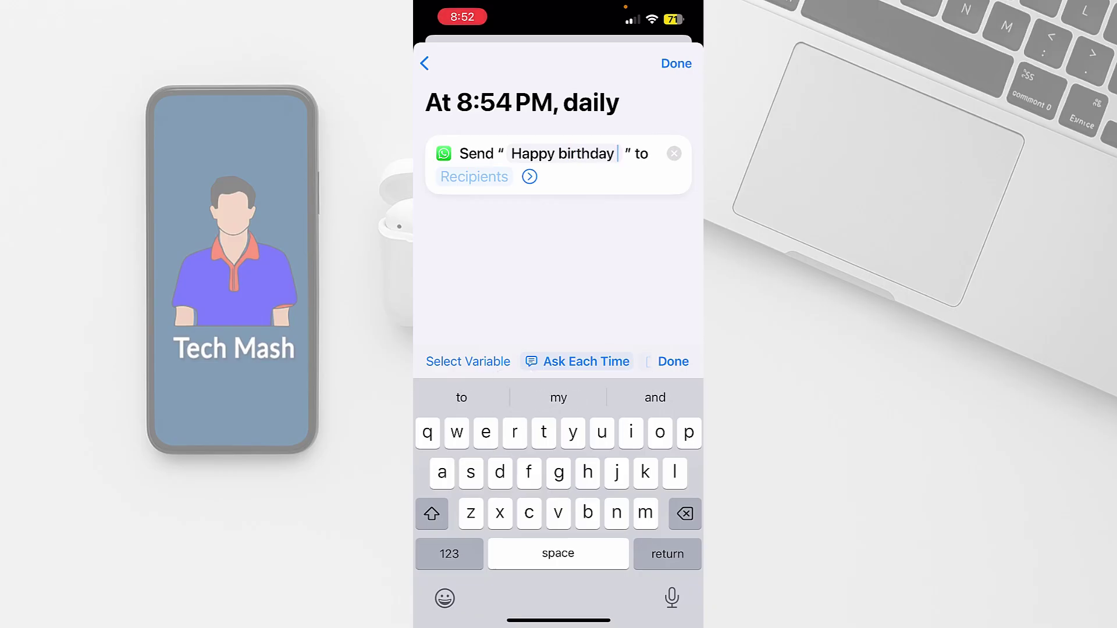
Set the recipient to the saved contact found by searching 'mah', then save the automation
{"action": "left_click", "coordinate": [474, 177]}
{"action": "type", "text": "ma"}
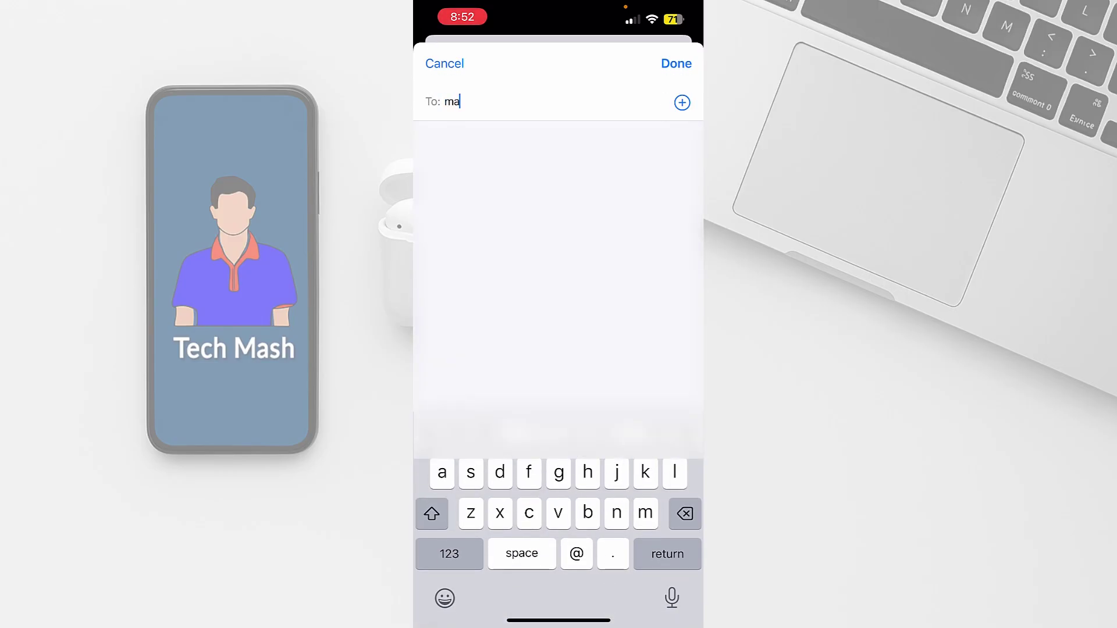
{"action": "type", "text": "h"}
{"action": "left_click", "coordinate": [512, 137]}
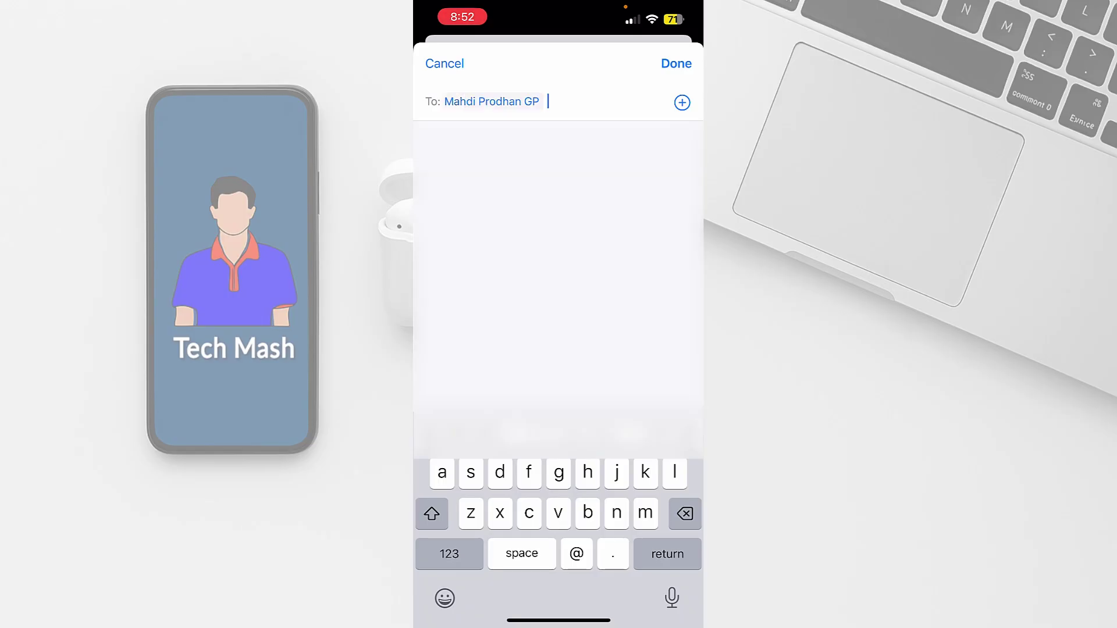
{"action": "left_click", "coordinate": [676, 64]}
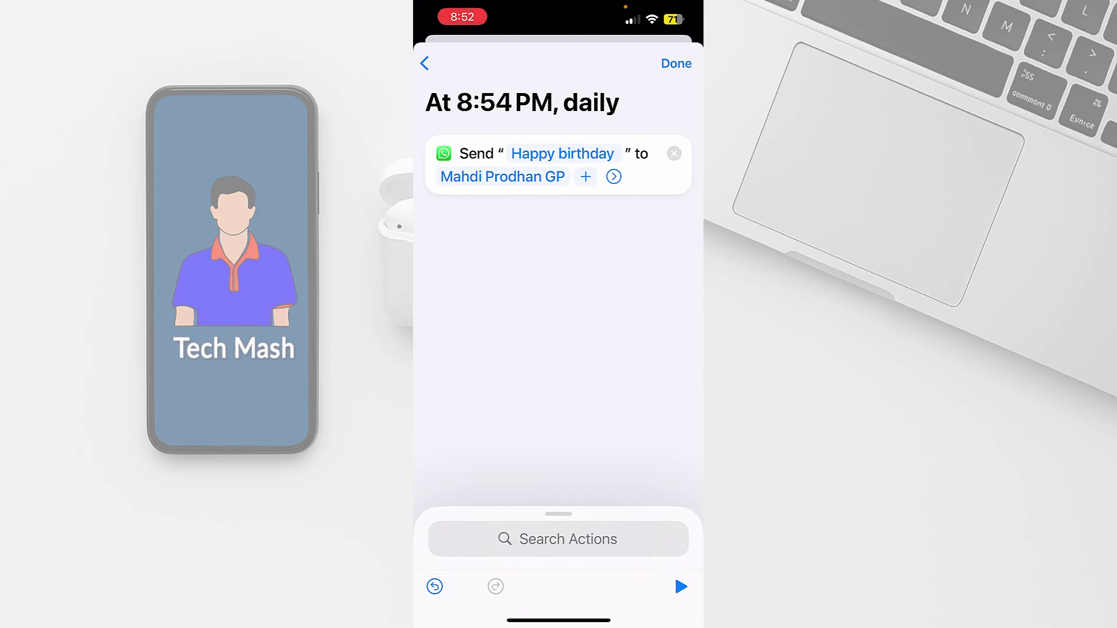
{"action": "left_click", "coordinate": [676, 64]}
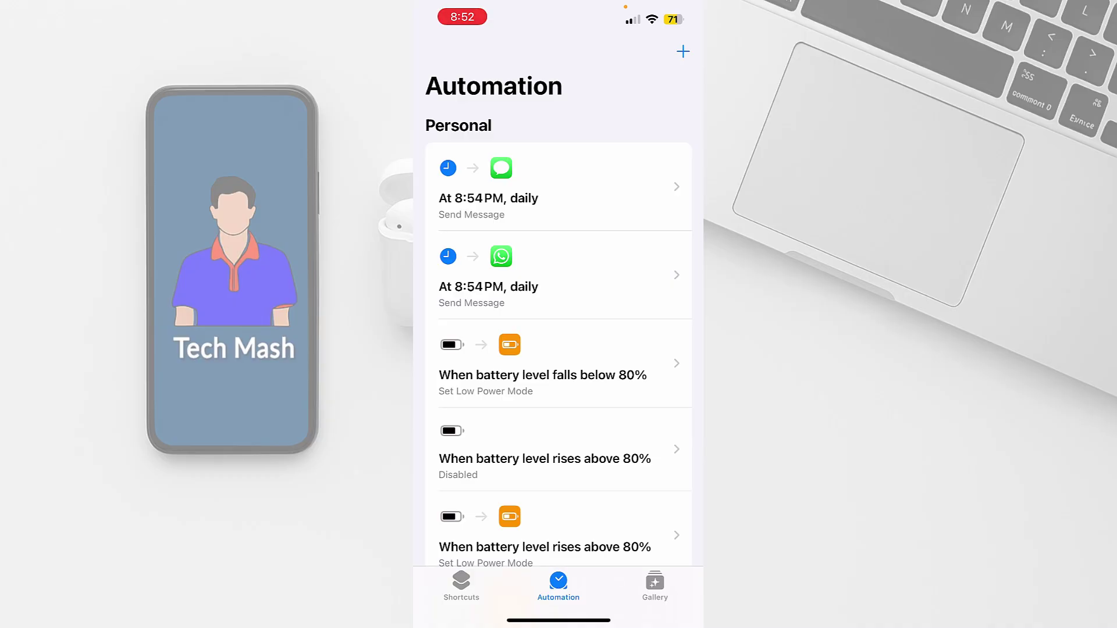
Swipe to delete the duplicate Messages-based 8:54 PM automation
{"action": "left_click_drag", "start_coordinate": [669, 187], "coordinate": [442, 186]}
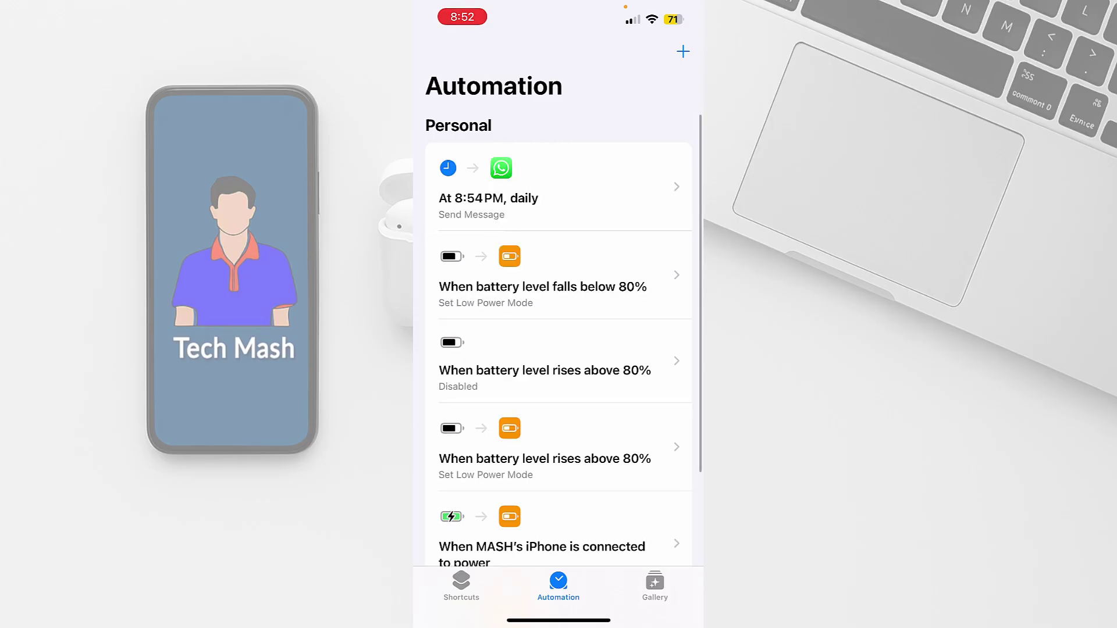